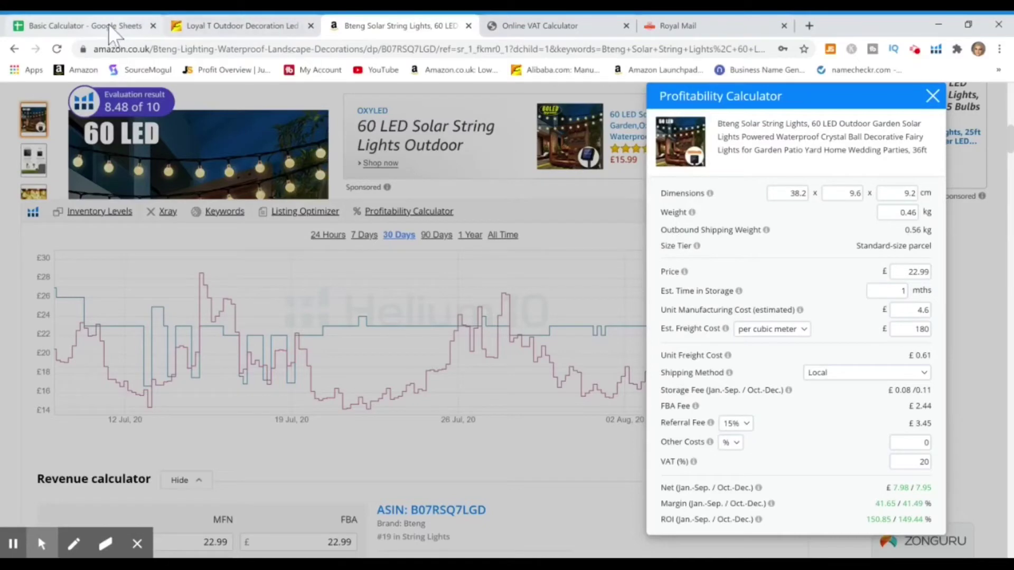
# - Compare the Alibaba and Amazon listings for the string lights, then set the Sales Price in the first calculator sheet to 22.99
pyautogui.click(240, 17)
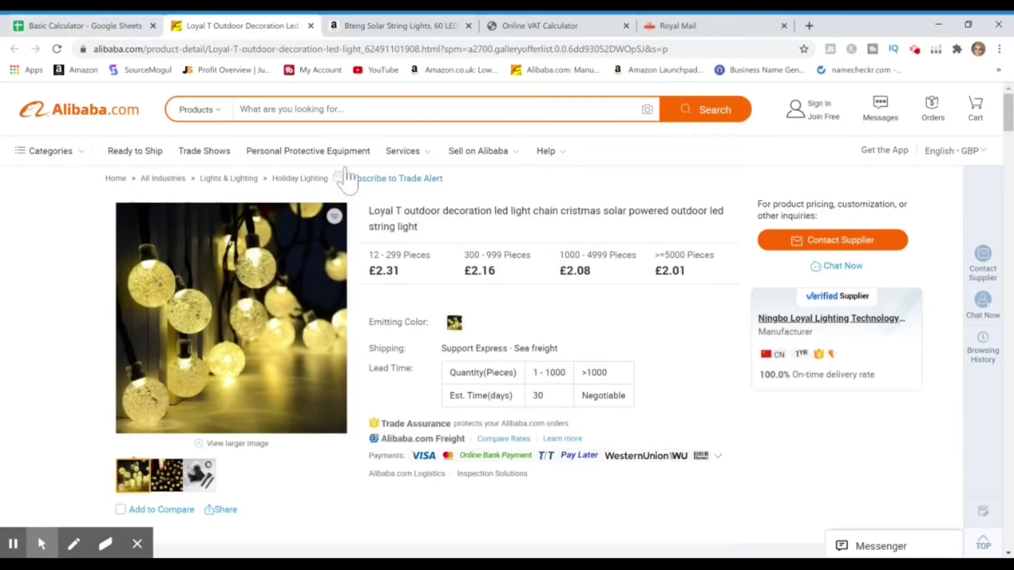
pyautogui.click(74, 27)
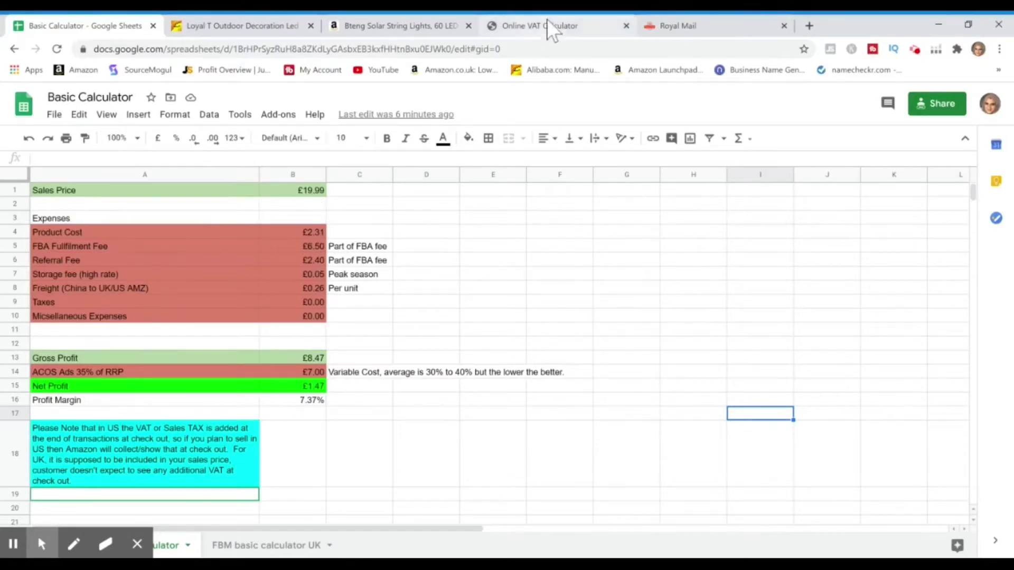
pyautogui.click(385, 25)
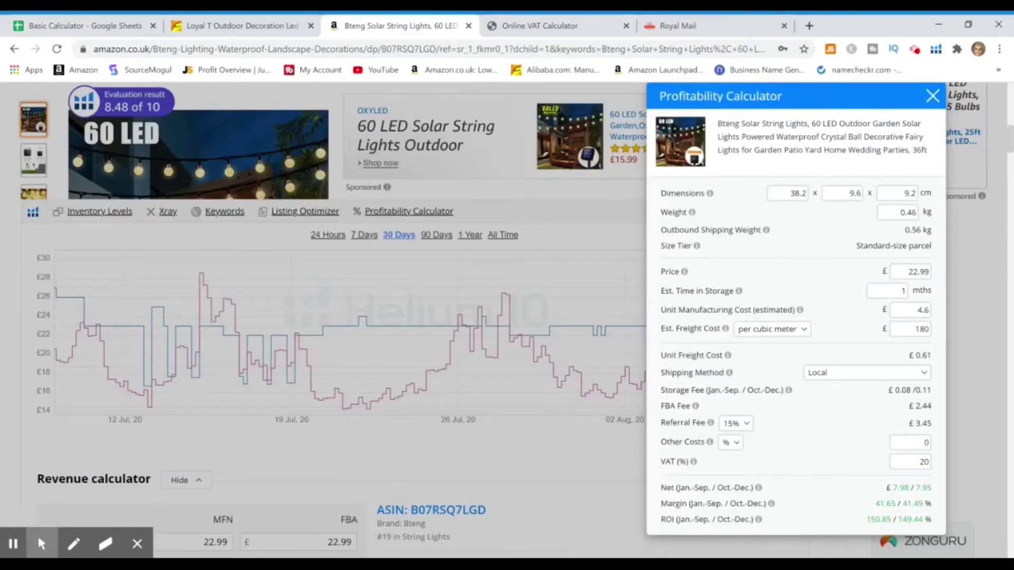
pyautogui.click(107, 23)
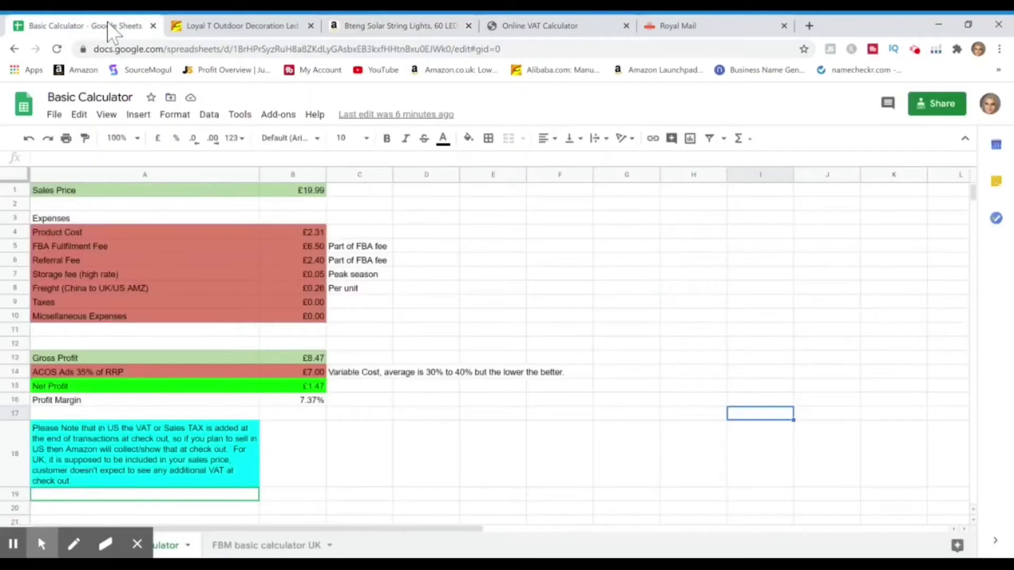
pyautogui.doubleClick(298, 194)
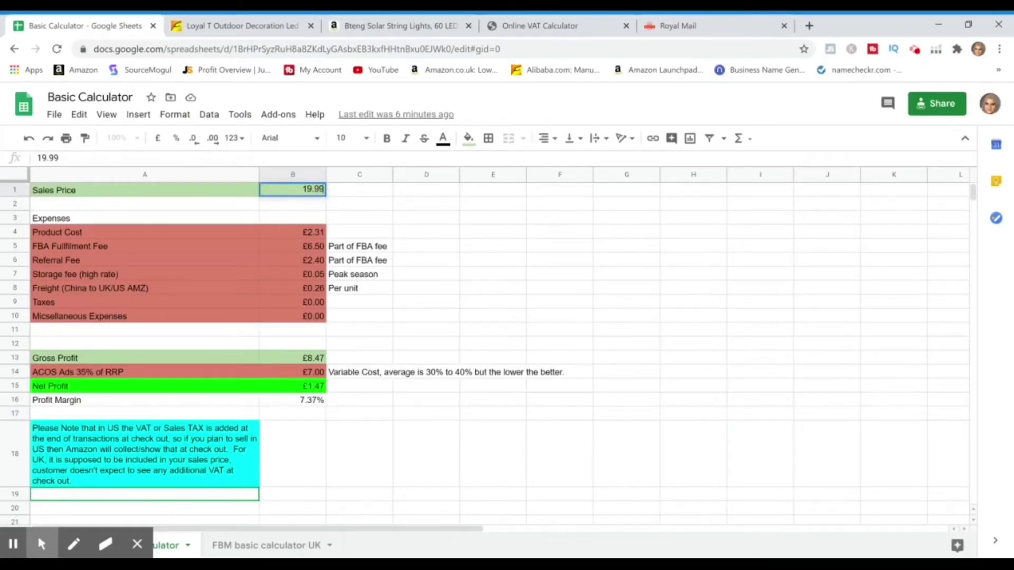
pyautogui.press('BackSpace')
pyautogui.press('BackSpace')
pyautogui.press('BackSpace')
pyautogui.press('BackSpace')
pyautogui.write('22.99')
pyautogui.press('Return')
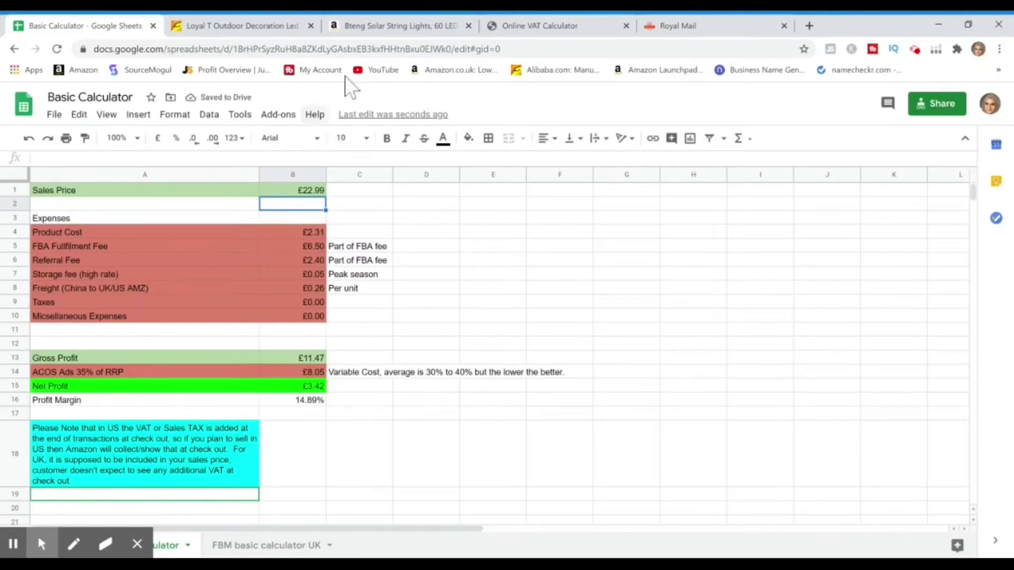
# - Check the fees in the Amazon listing's Profitability Calculator and enter 2.44 as the Referral Fee in the spreadsheet
pyautogui.click(396, 26)
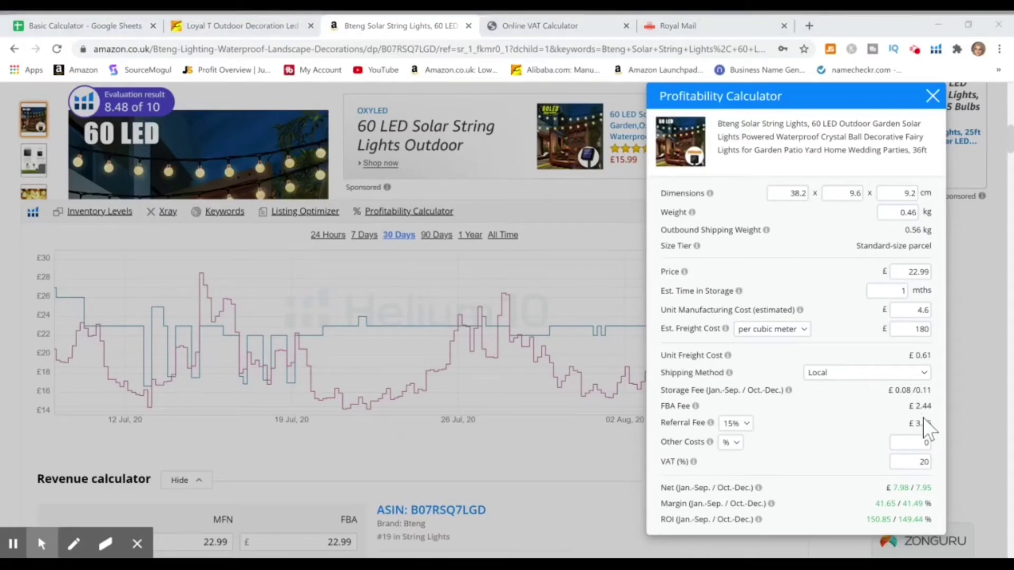
pyautogui.click(688, 318)
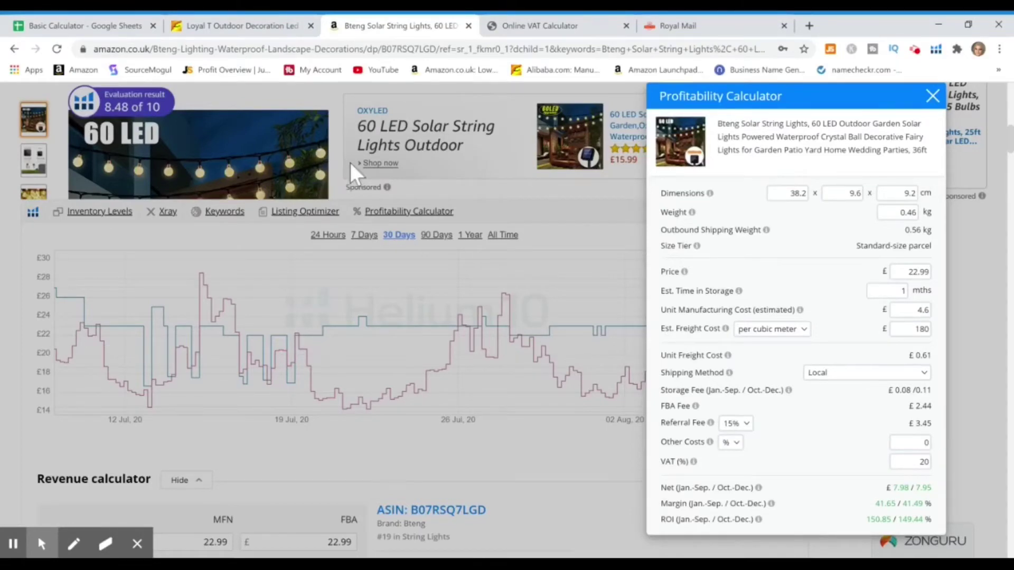
pyautogui.click(98, 18)
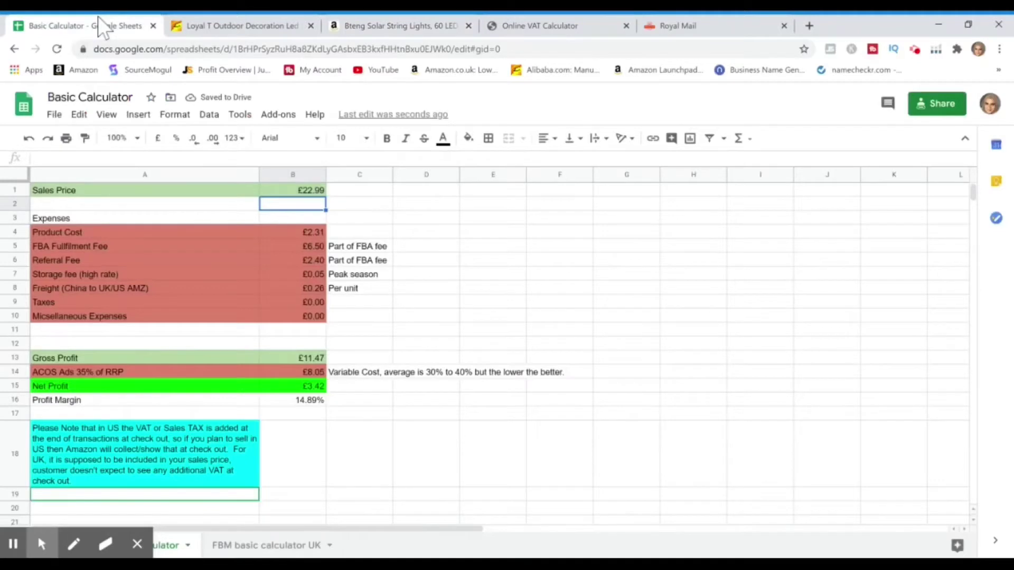
pyautogui.click(293, 262)
pyautogui.write('2.44')
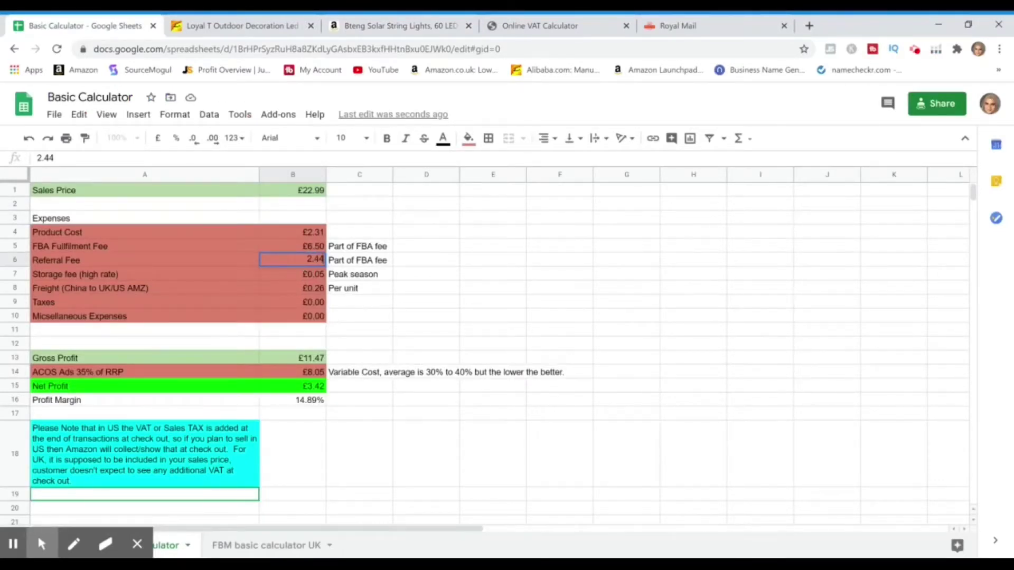
pyautogui.click(320, 248)
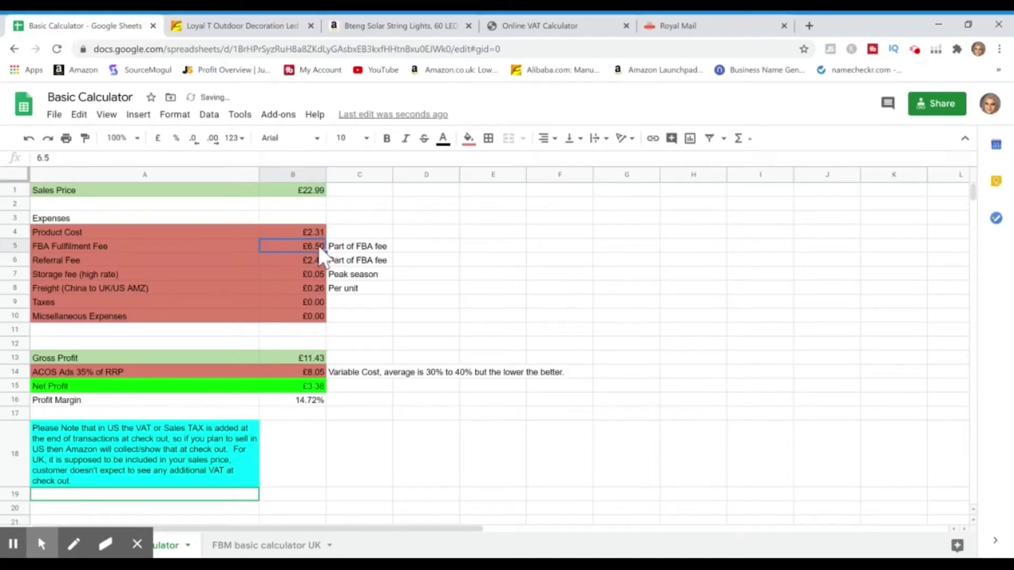
# - Recheck the Amazon fees in the Profitability Calculator, then set the Referral Fee to 3.45 and the FBA fulfilment fee to 2.44
pyautogui.click(375, 28)
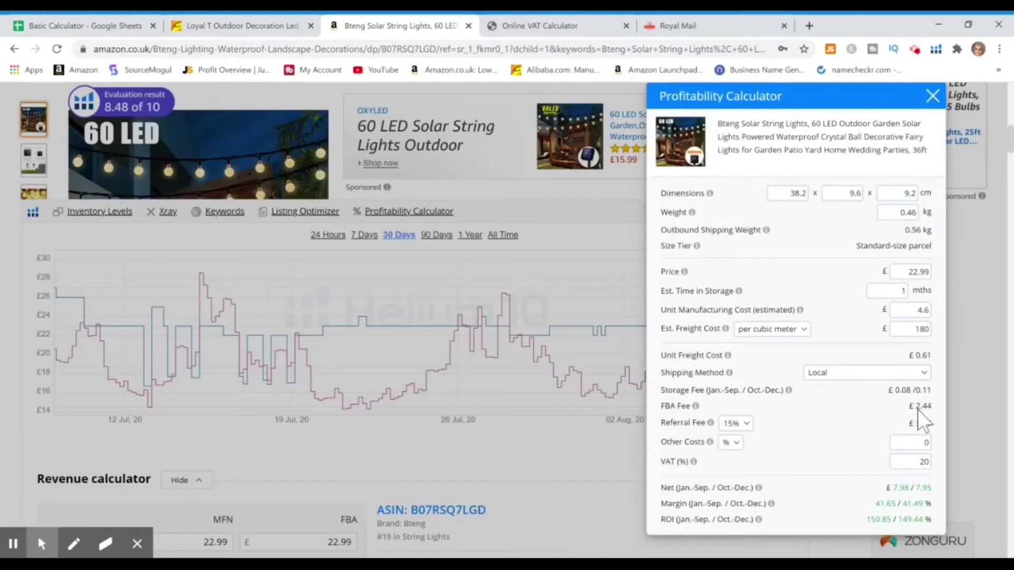
pyautogui.click(97, 17)
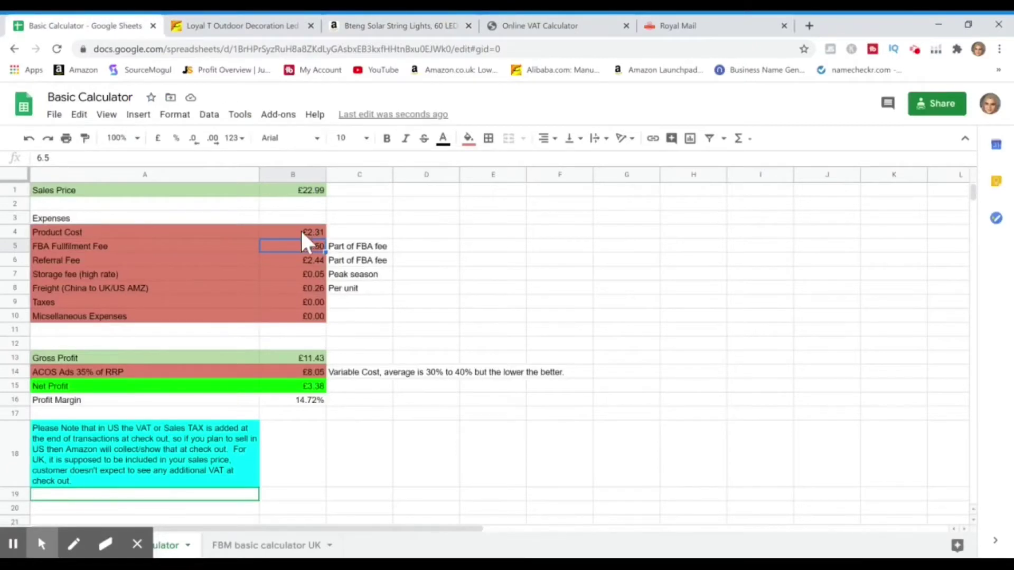
pyautogui.click(311, 258)
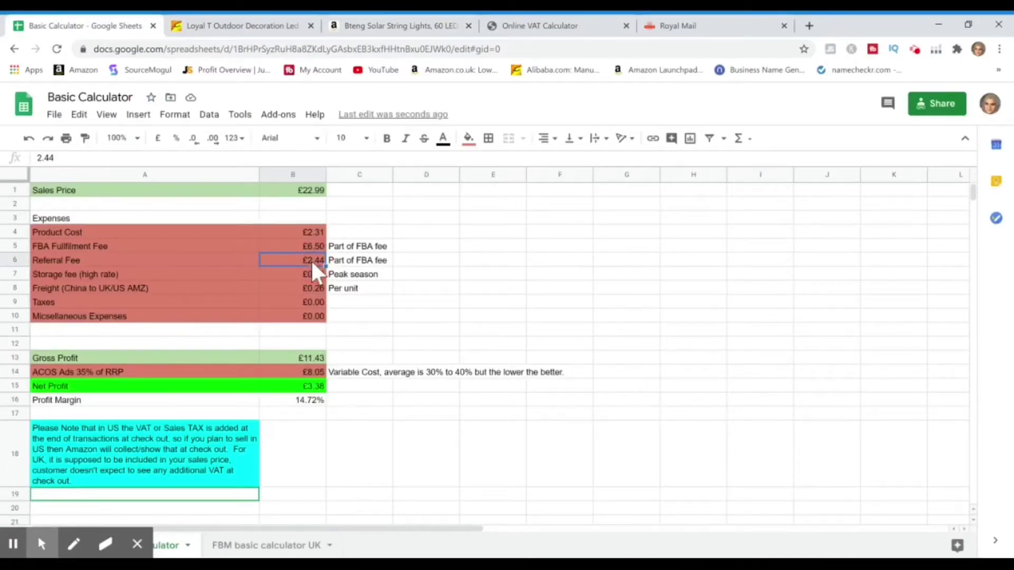
pyautogui.write('3.45')
pyautogui.click(323, 247)
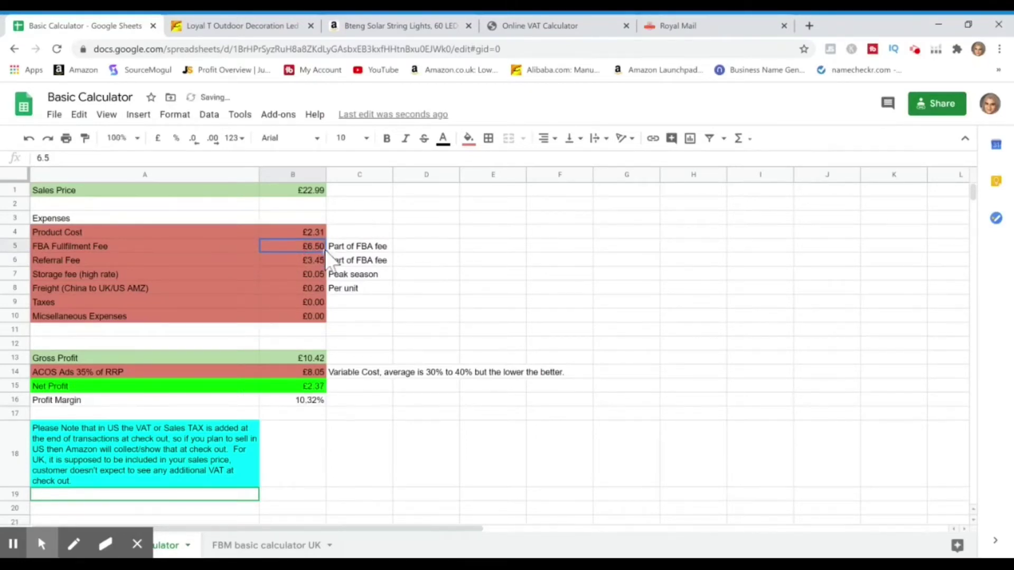
pyautogui.write('2.44')
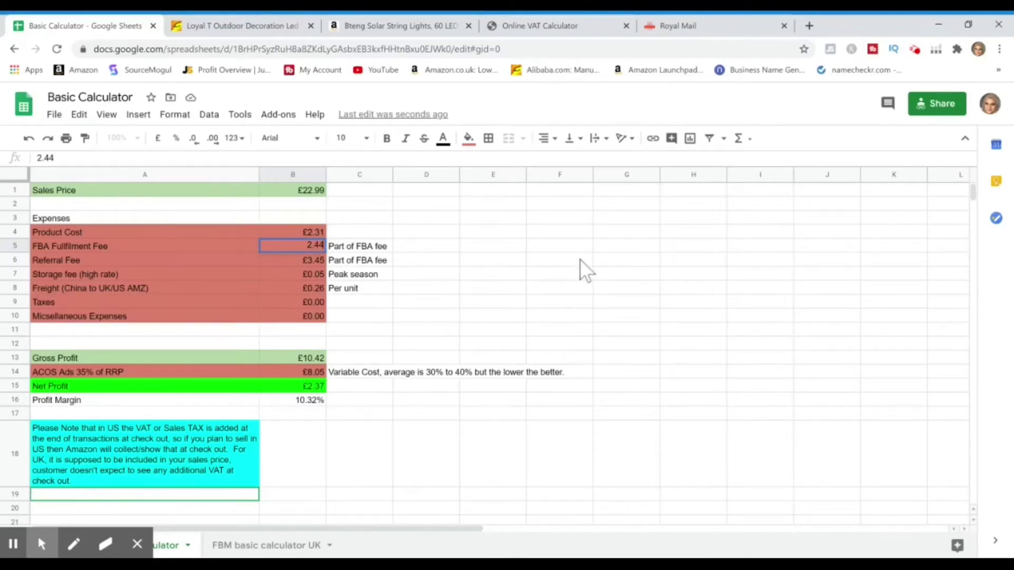
# - Look up the peak-season storage fee in the Profitability Calculator and set the high-rate Storage fee to 0.11
pyautogui.click(380, 23)
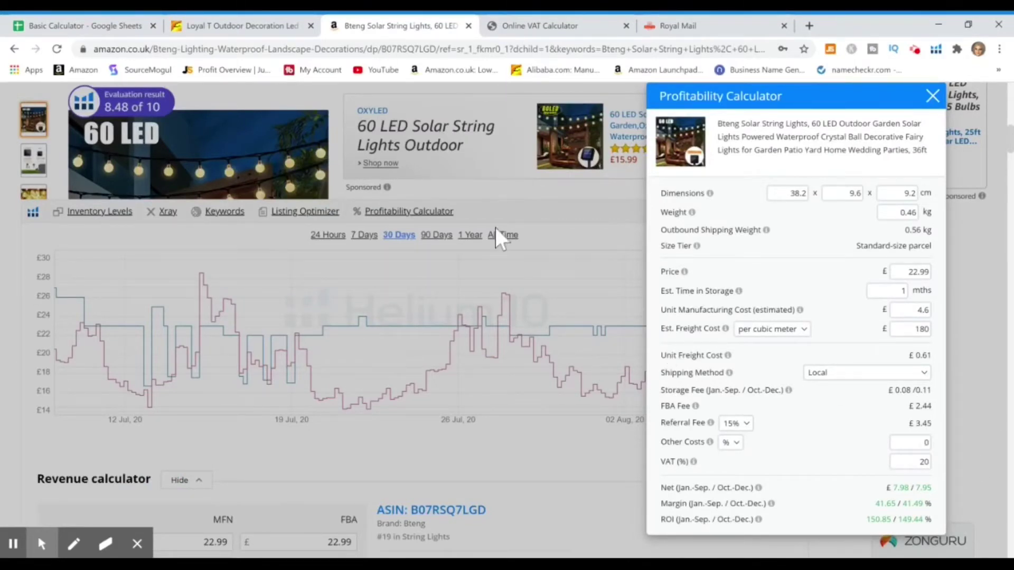
pyautogui.click(79, 23)
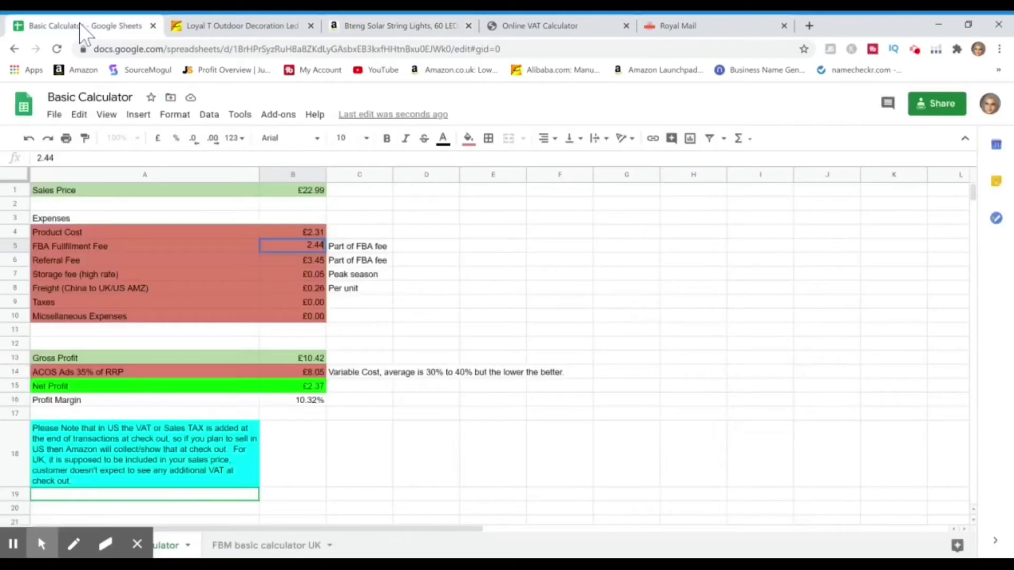
pyautogui.click(313, 275)
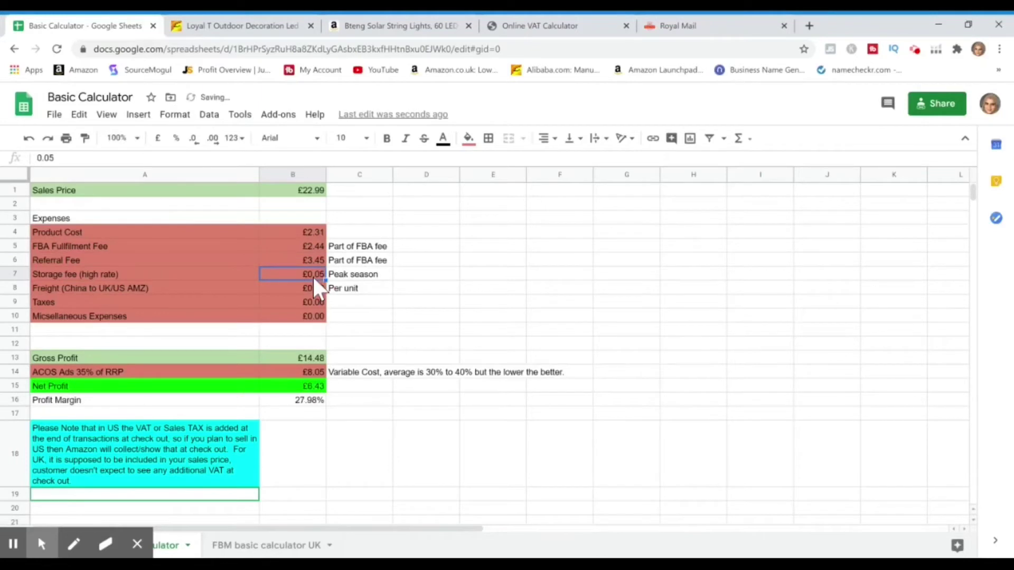
pyautogui.write('.11')
pyautogui.press('Return')
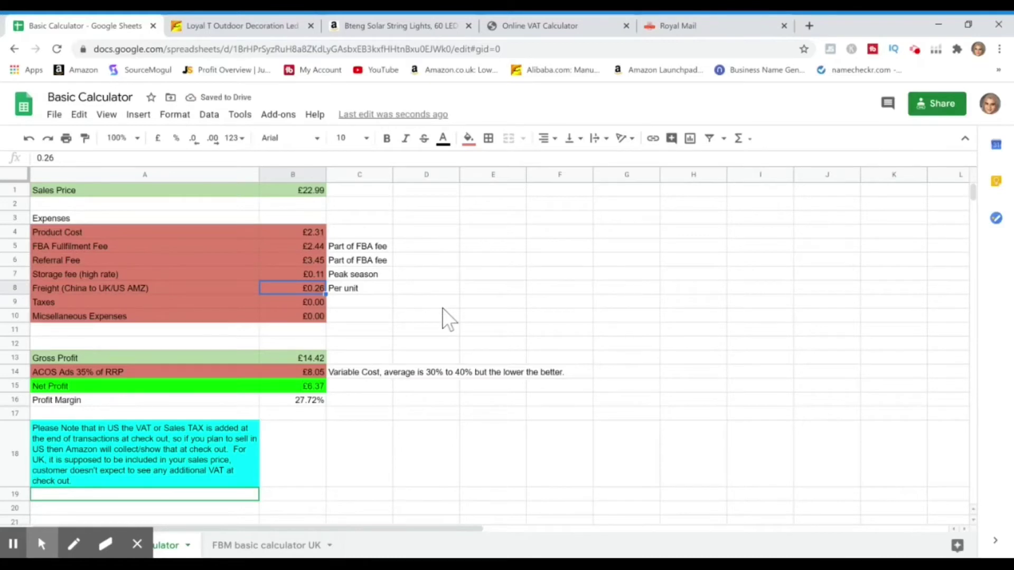
# - Set the China to UK/US freight cost to the calculator's unit freight value of 0.61 and inspect the ACOS Ads formula
pyautogui.click(366, 24)
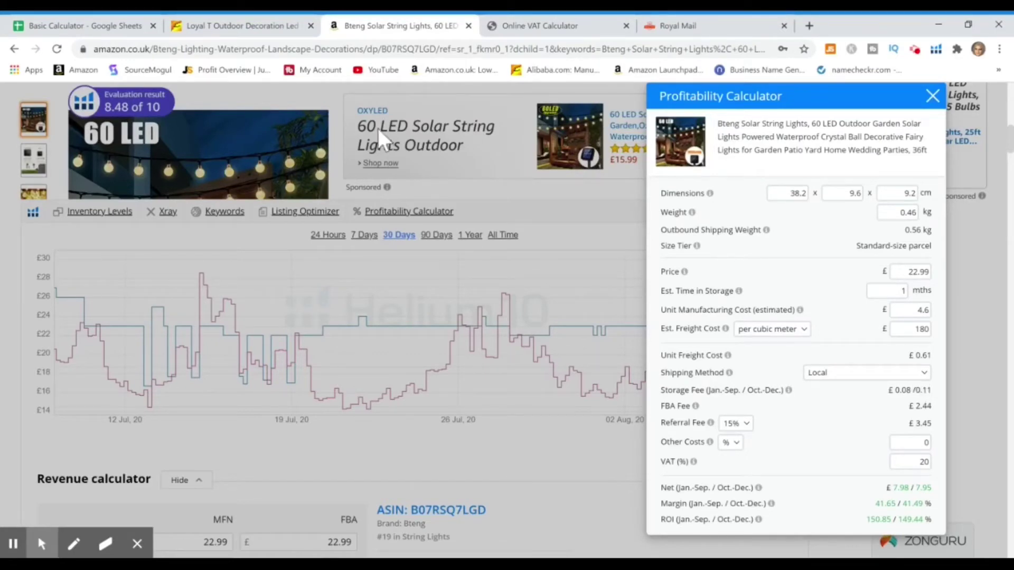
pyautogui.click(63, 20)
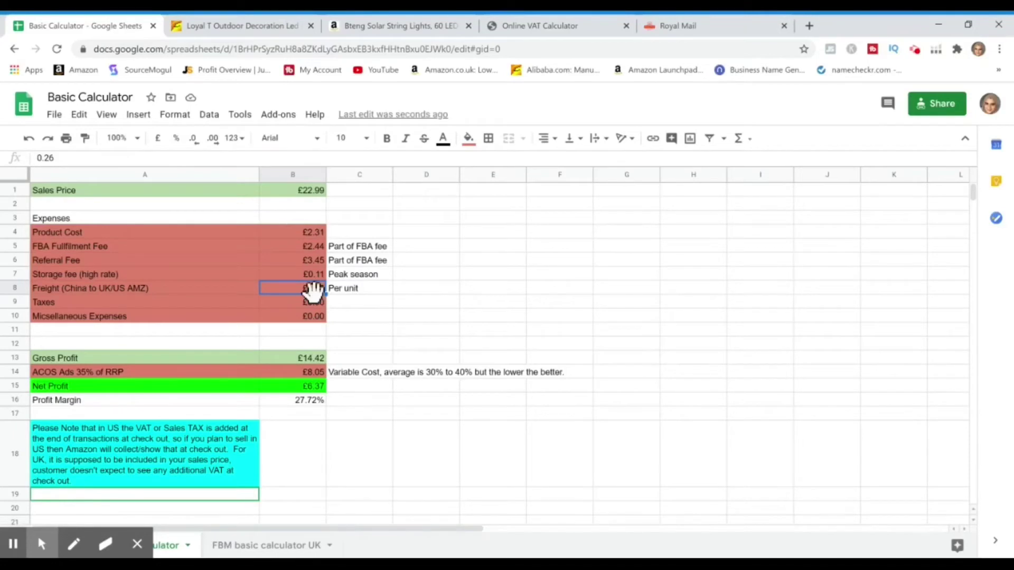
pyautogui.press('BackSpace')
pyautogui.write('.61')
pyautogui.press('Return')
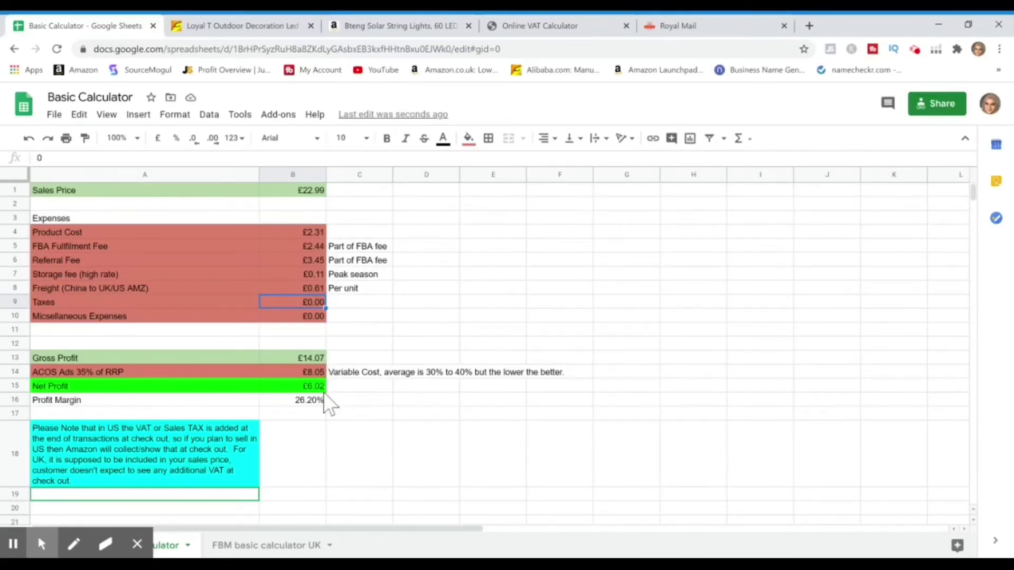
pyautogui.doubleClick(312, 371)
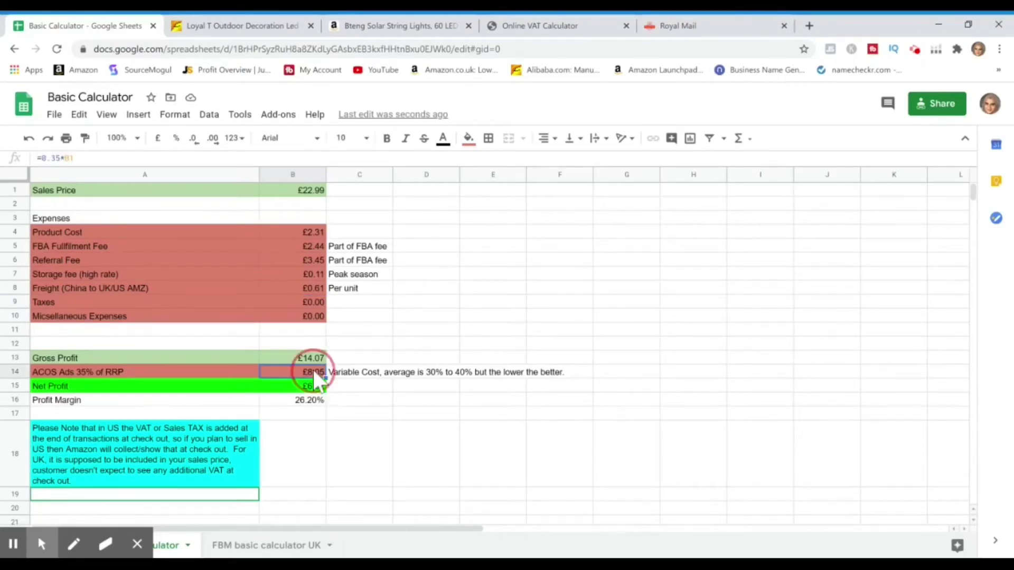
pyautogui.press('Return')
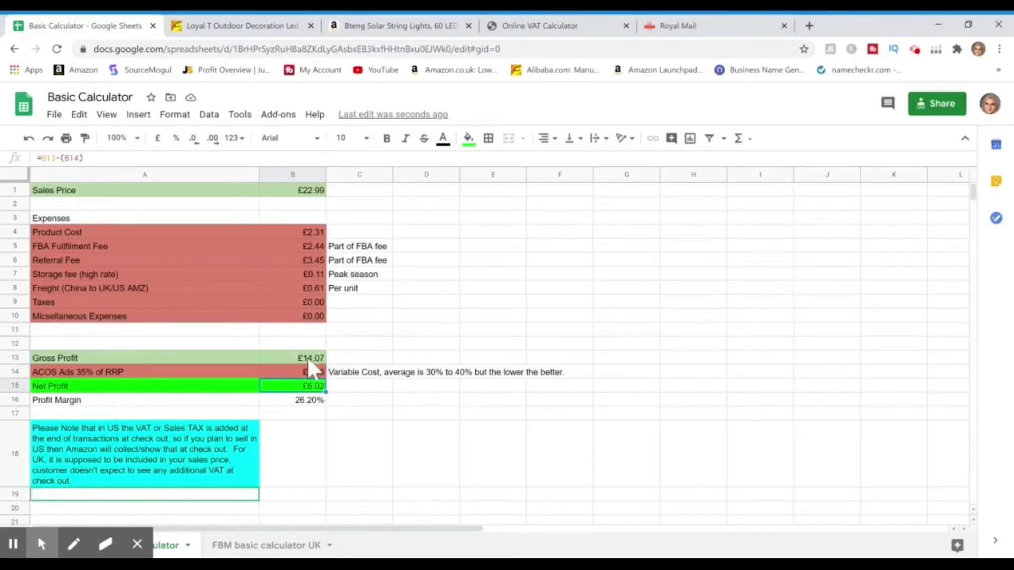
# - In the FBM basic calculator UK sheet, set the Sales Price to 22.99 and inspect the Referral Fee formula
pyautogui.click(255, 553)
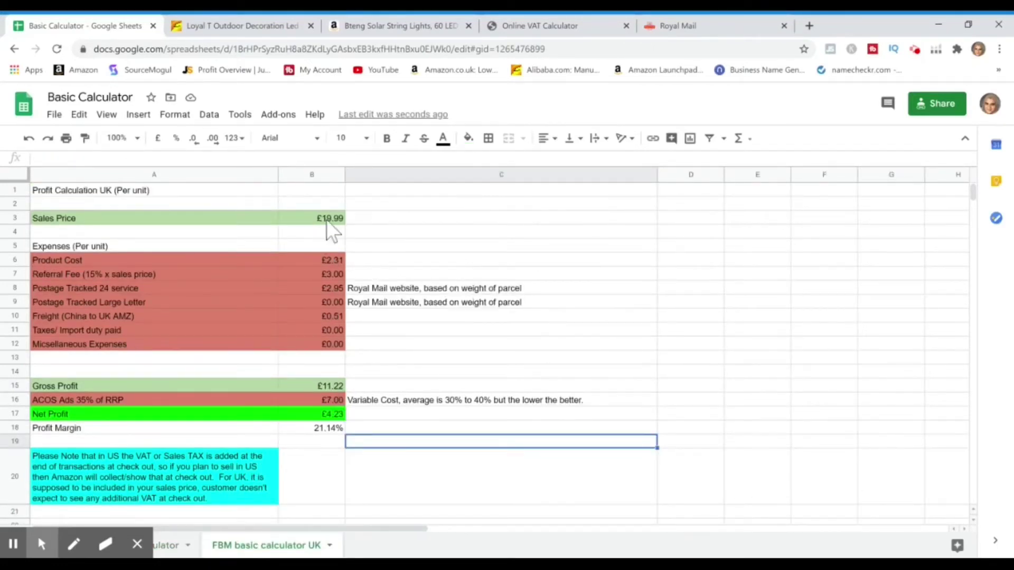
pyautogui.click(327, 221)
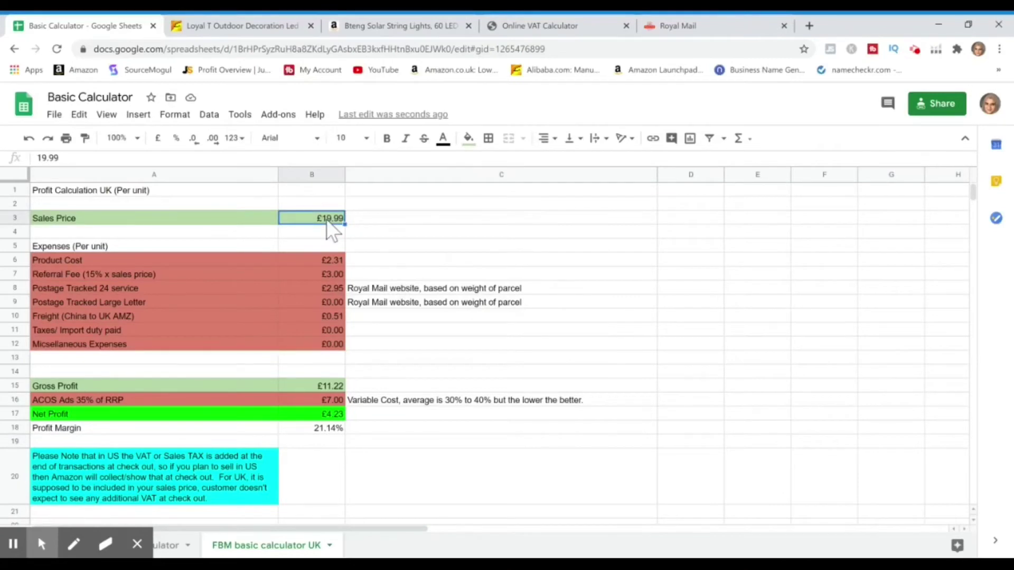
pyautogui.write('22.99')
pyautogui.press('Return')
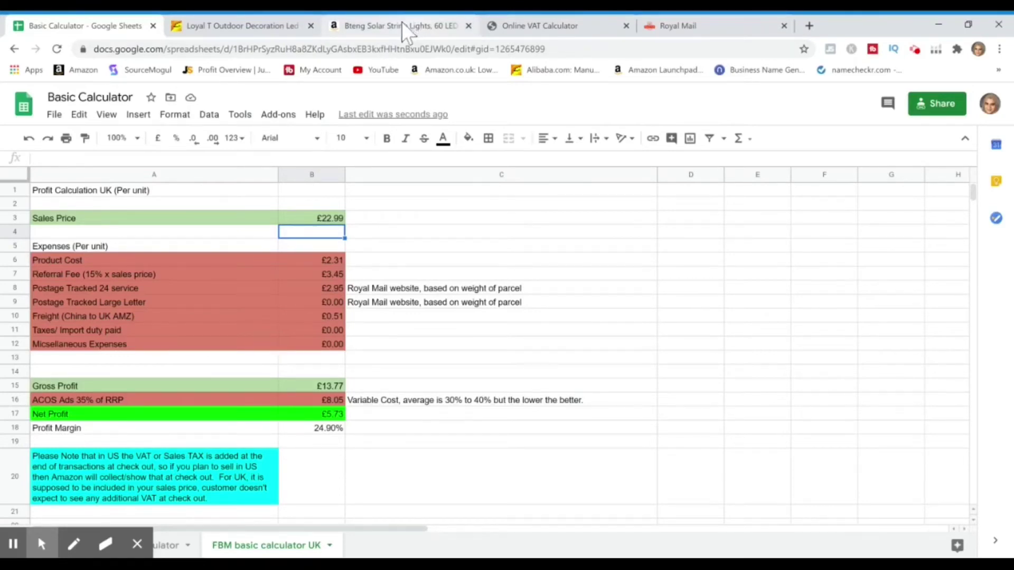
pyautogui.doubleClick(334, 274)
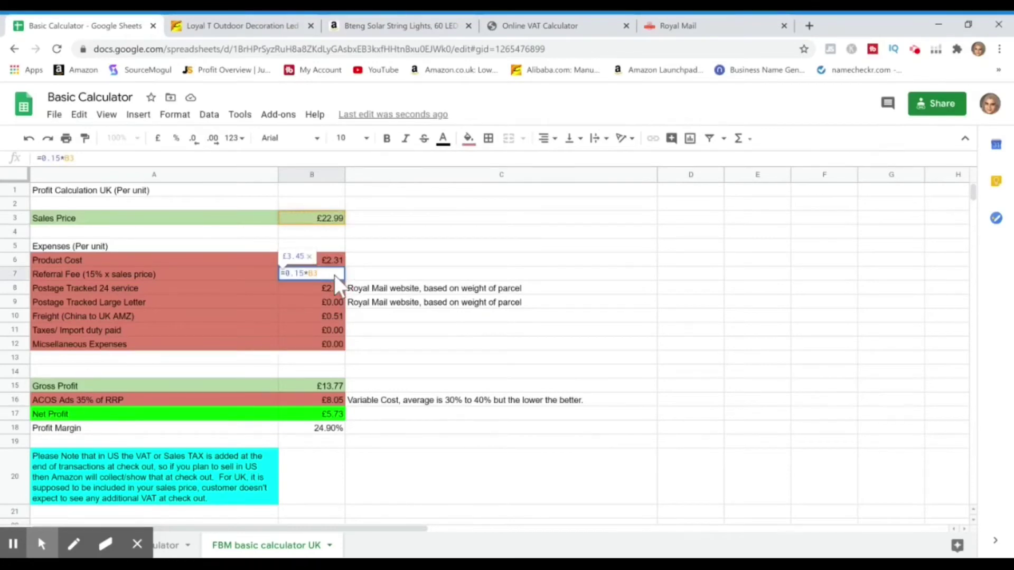
pyautogui.press('Return')
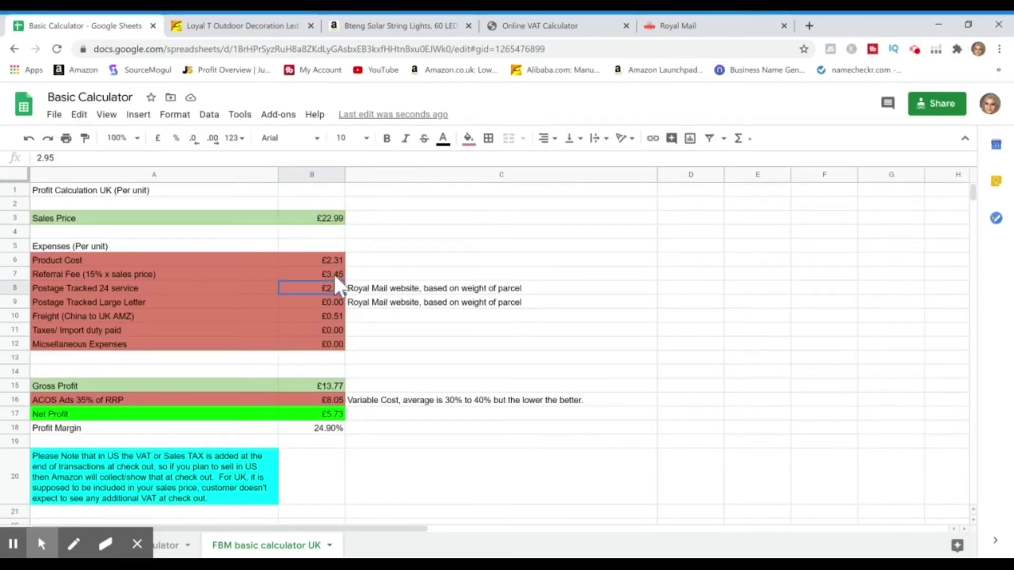
# - Look up the unit freight cost on the Amazon listing and set the FBM sheet's China to UK freight cost to 0.61
pyautogui.click(338, 319)
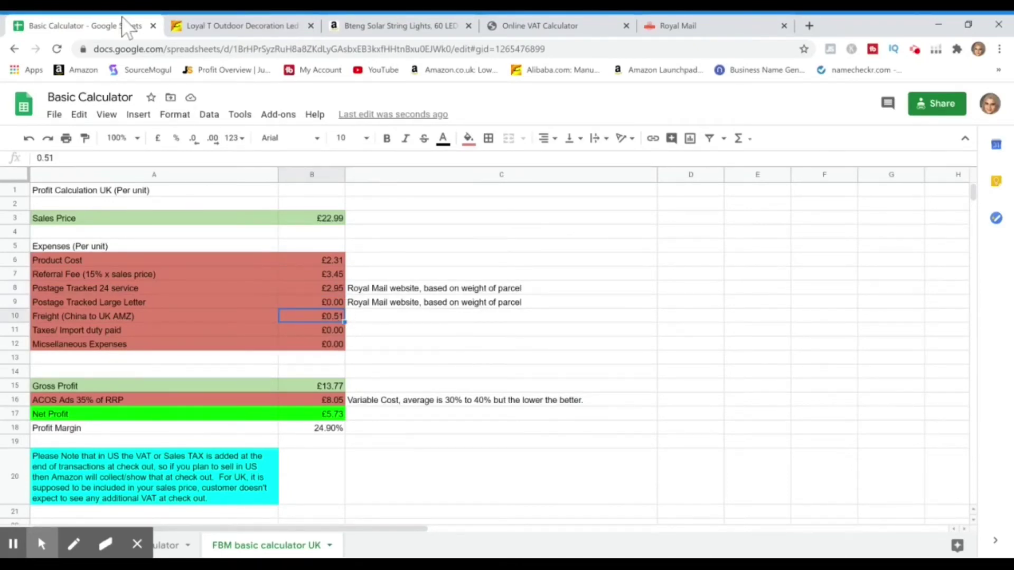
pyautogui.click(370, 21)
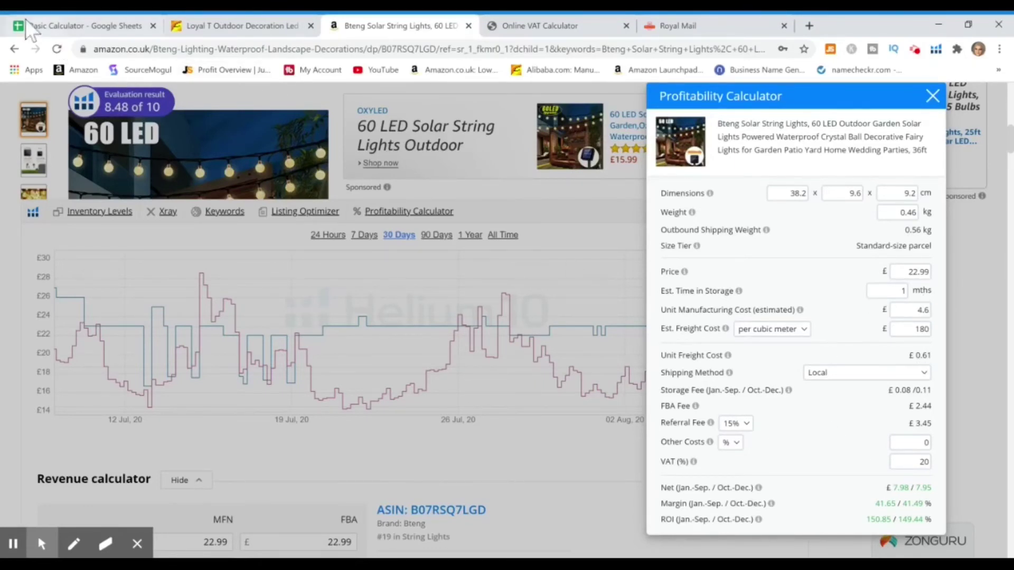
pyautogui.click(78, 22)
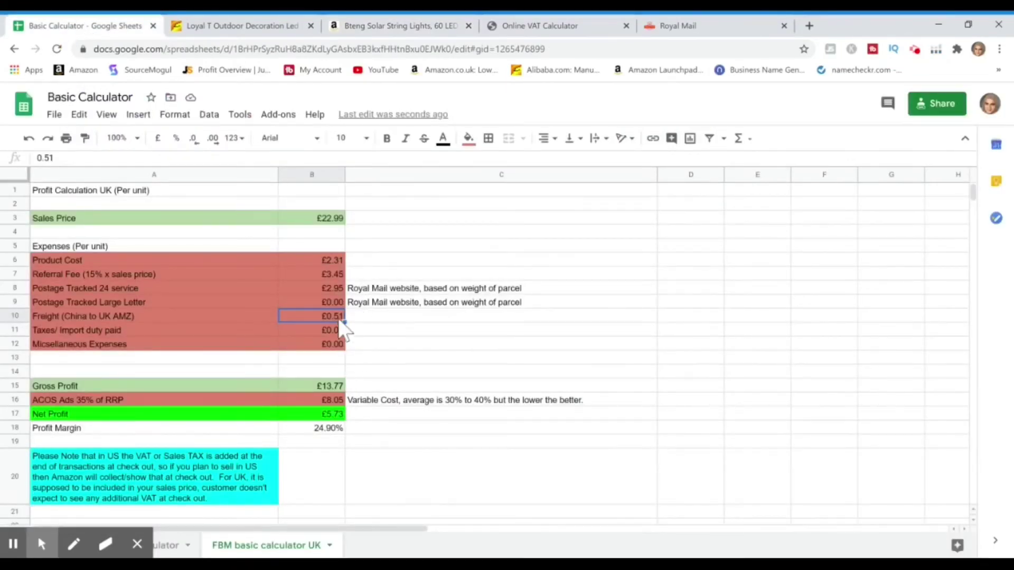
pyautogui.write('.61')
pyautogui.press('Return')
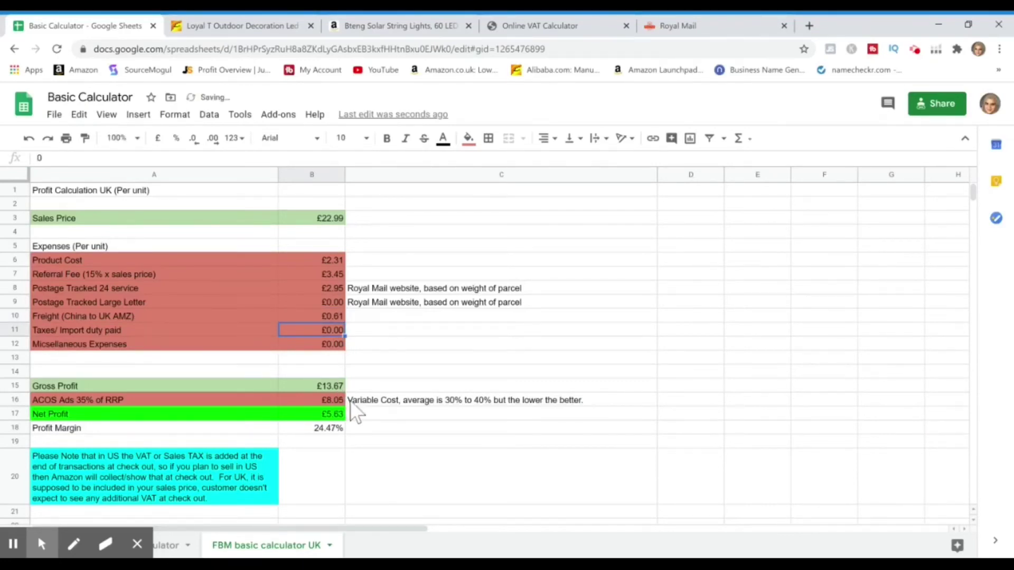
pyautogui.click(381, 440)
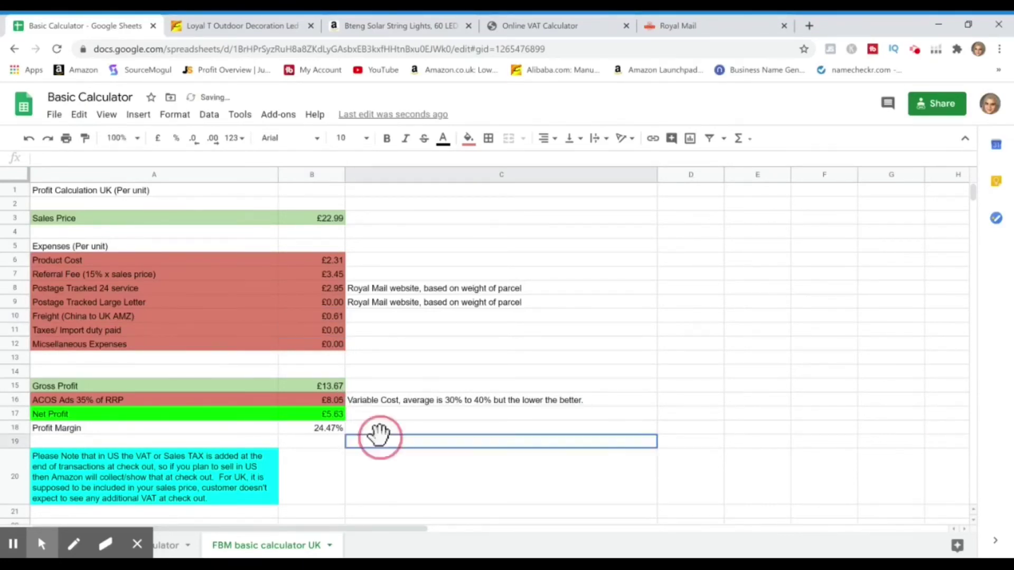
# - Inspect the Profit Margin and Net Profit formulas in the FBM sheet and compare them with the FBA calculator sheet
pyautogui.click(322, 429)
pyautogui.click(337, 417)
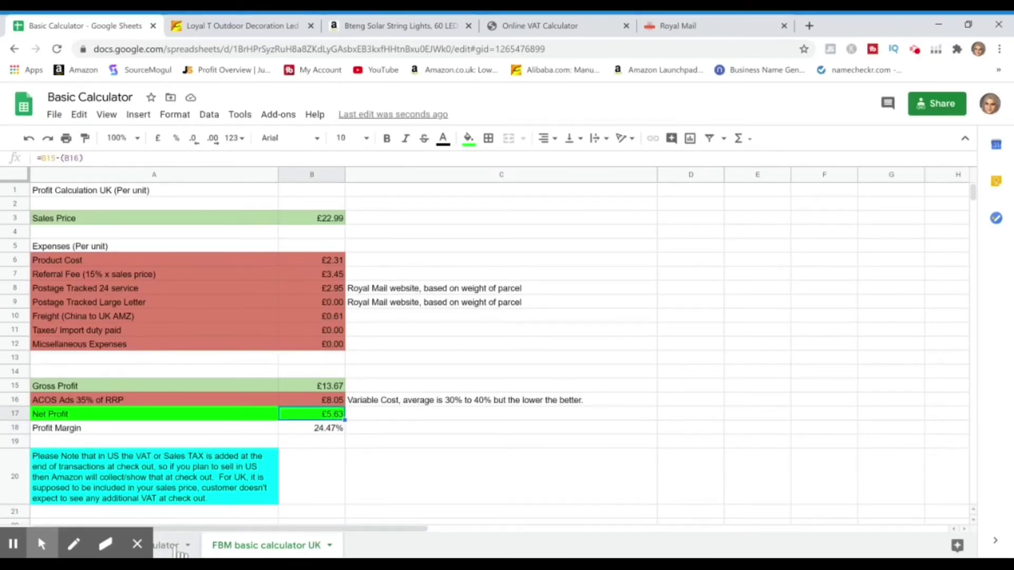
pyautogui.click(174, 546)
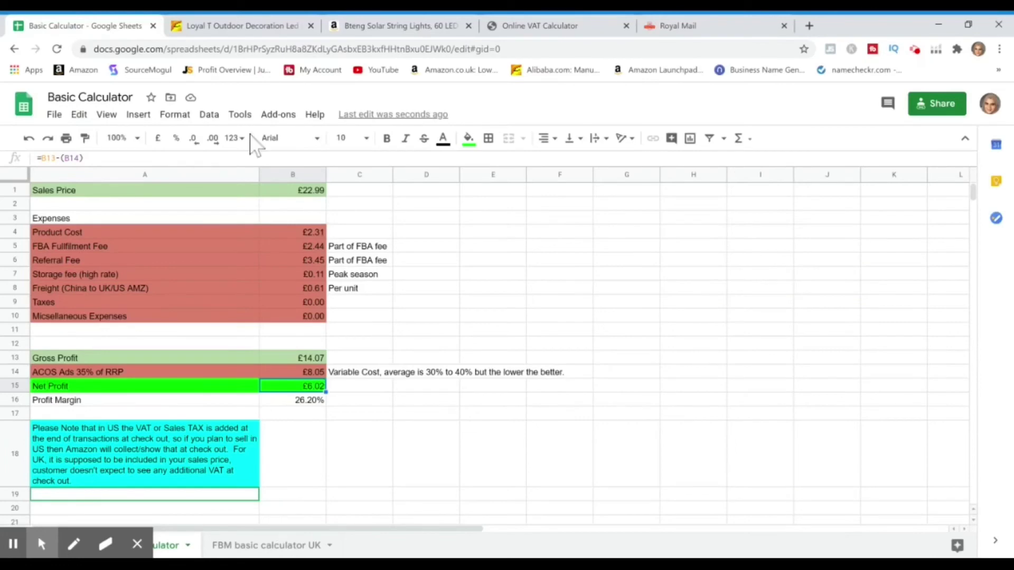
# - Look up the quick-start postage prices by parcel size on the Royal Mail site and return to the FBM basic calculator UK sheet
pyautogui.click(678, 27)
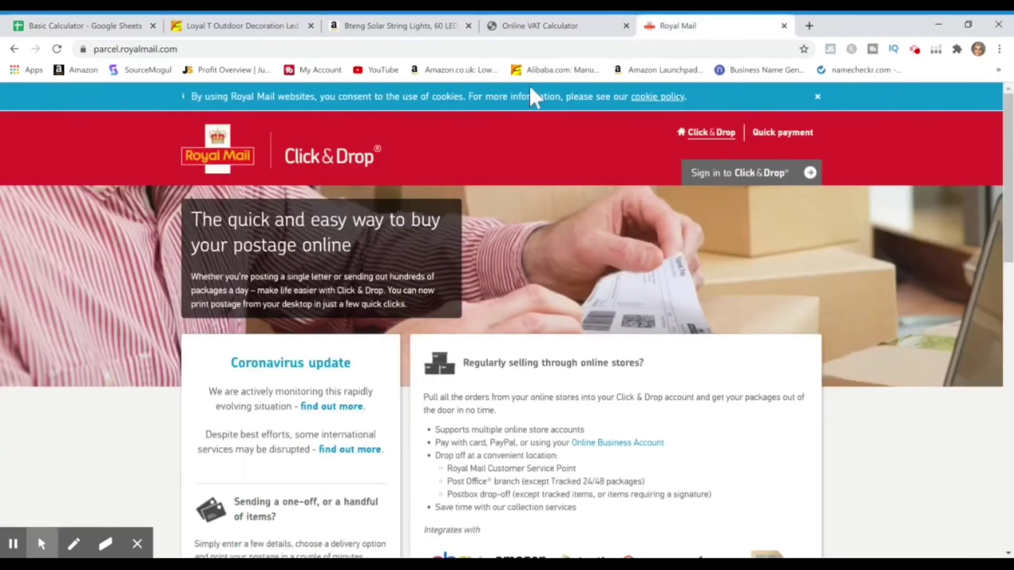
pyautogui.moveTo(1008, 169); pyautogui.dragTo(984, 341)
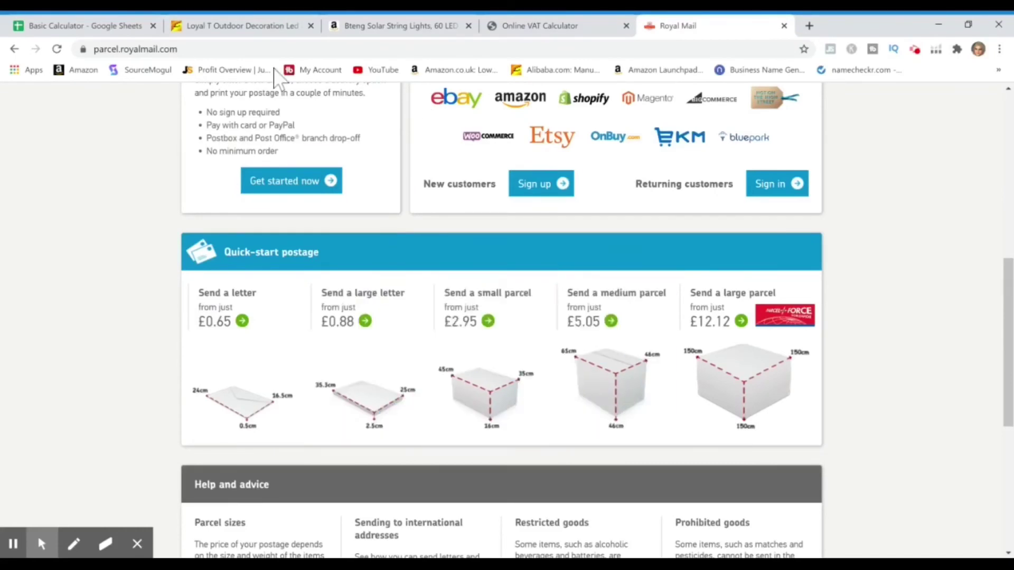
pyautogui.click(106, 24)
pyautogui.click(264, 545)
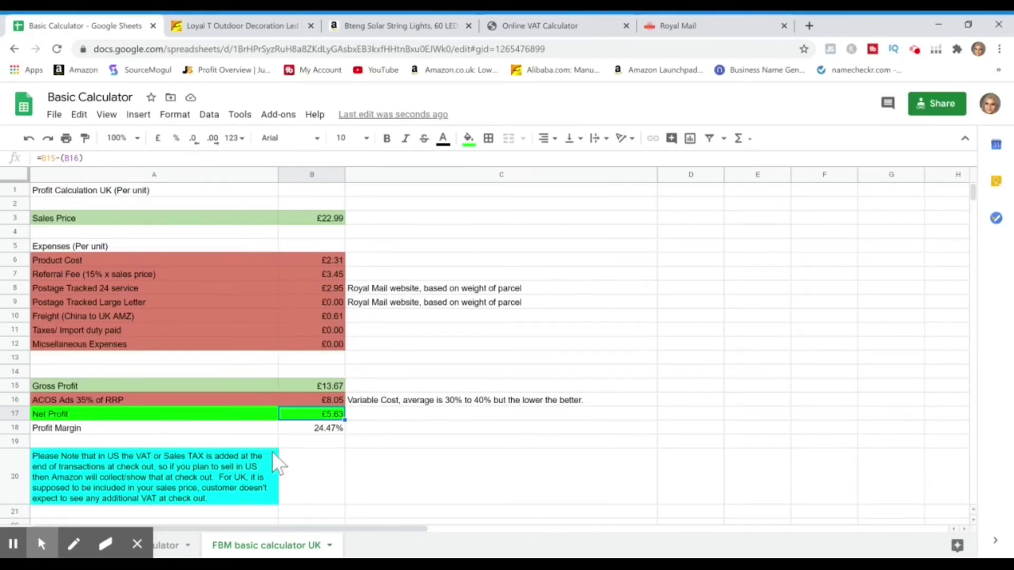
# - View the online VAT calculator at vatcalculator.co.uk, return to the FBM sheet and dismiss the recording time-limit notice
pyautogui.click(559, 31)
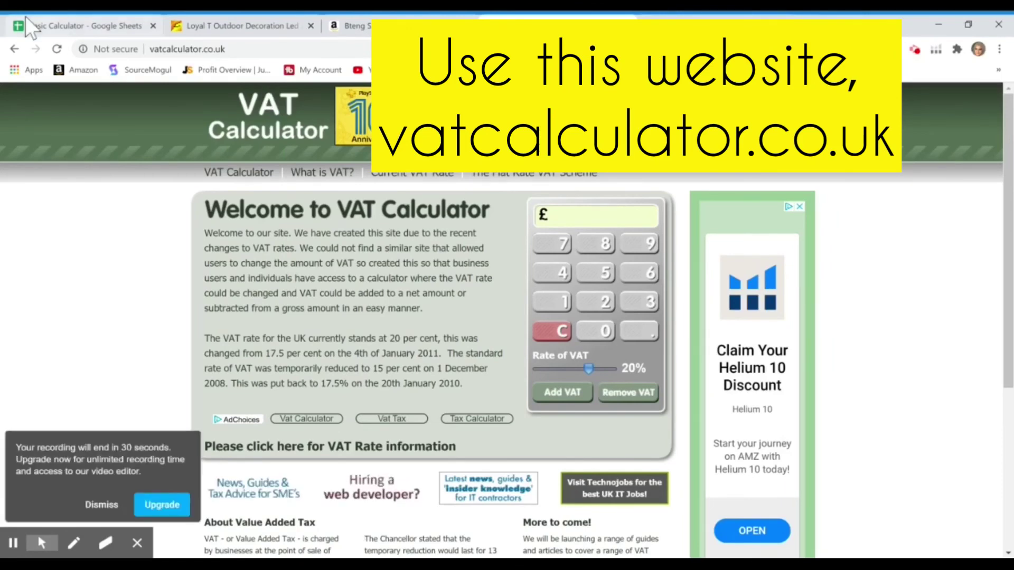
pyautogui.click(74, 29)
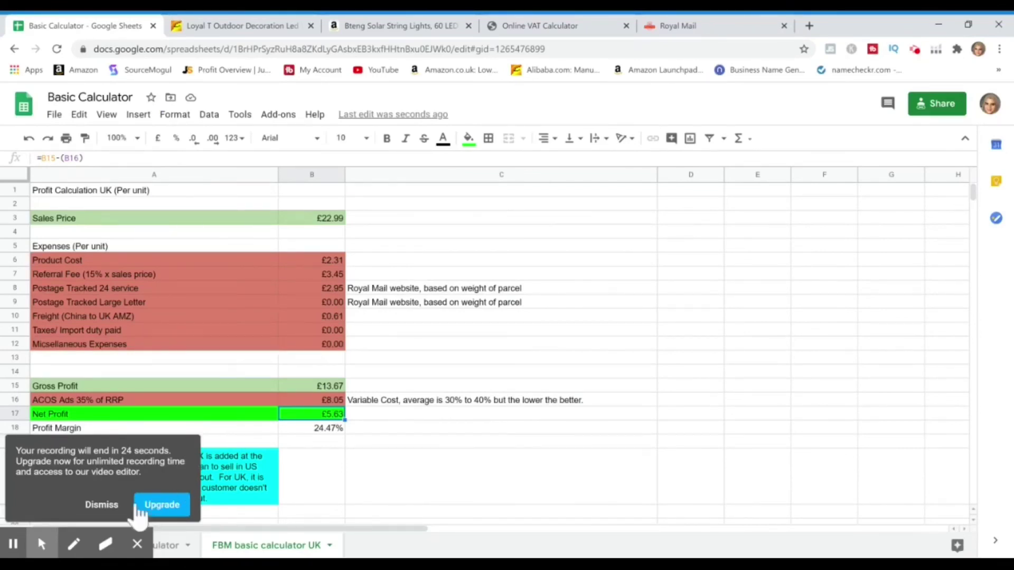
pyautogui.click(105, 506)
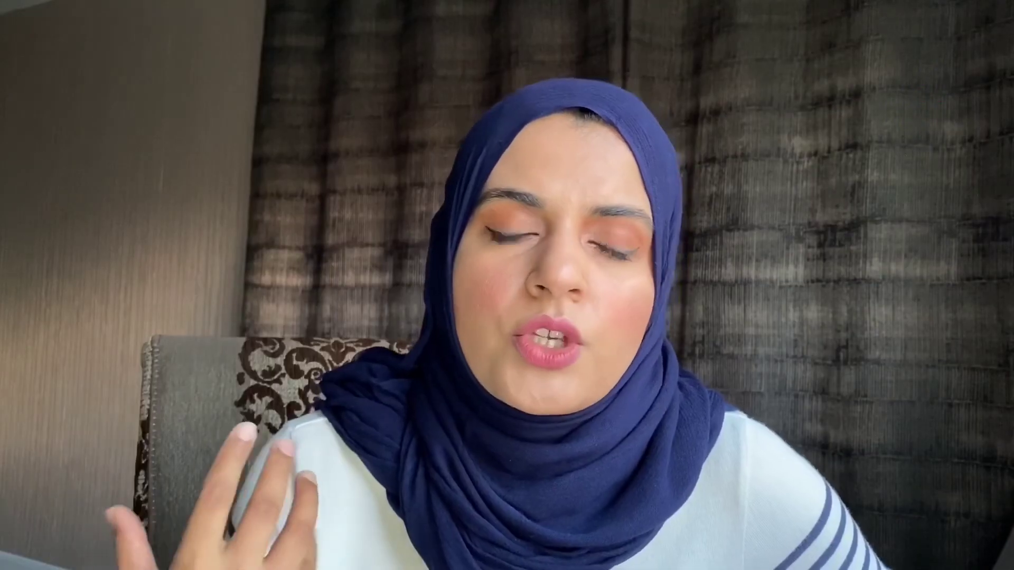